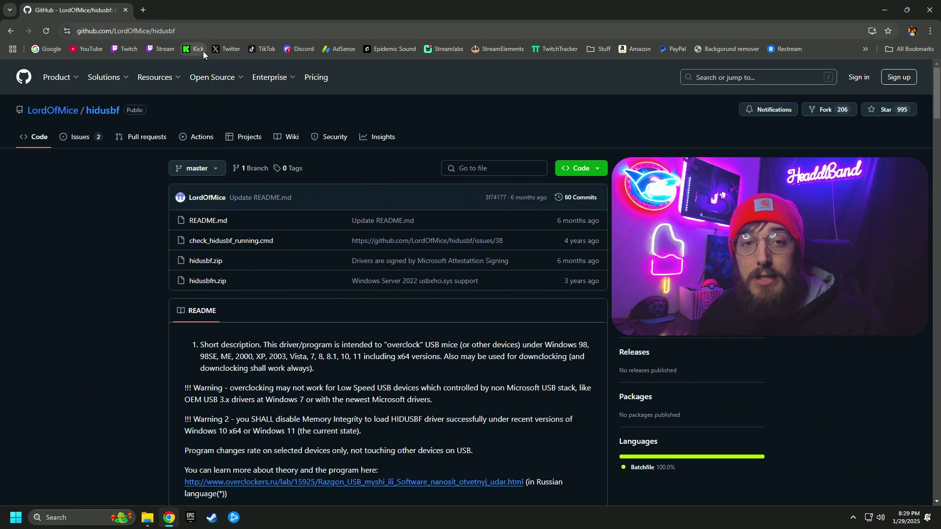
Go to github.com/LordOfMice/hidusbf, showing hidusbf.zip, hidusbfn.zip and the README
mouse_move(268, 78)
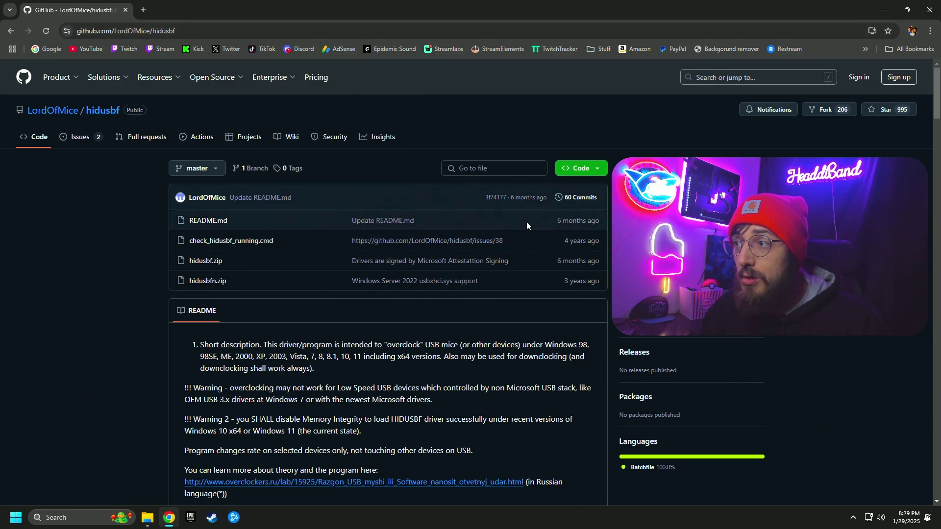
Download the repository via Code > Download ZIP and open hidusbf-master (2).zip in File Explorer
left_click(597, 170)
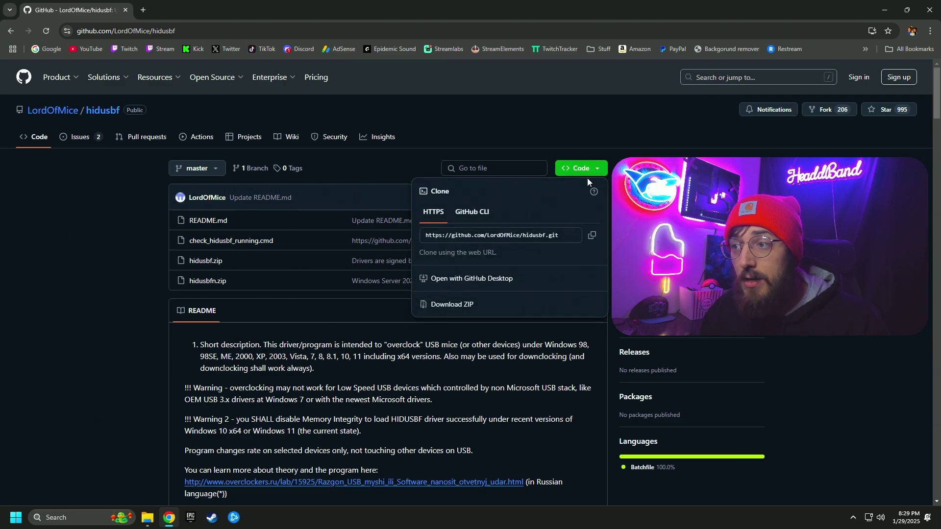
left_click(459, 305)
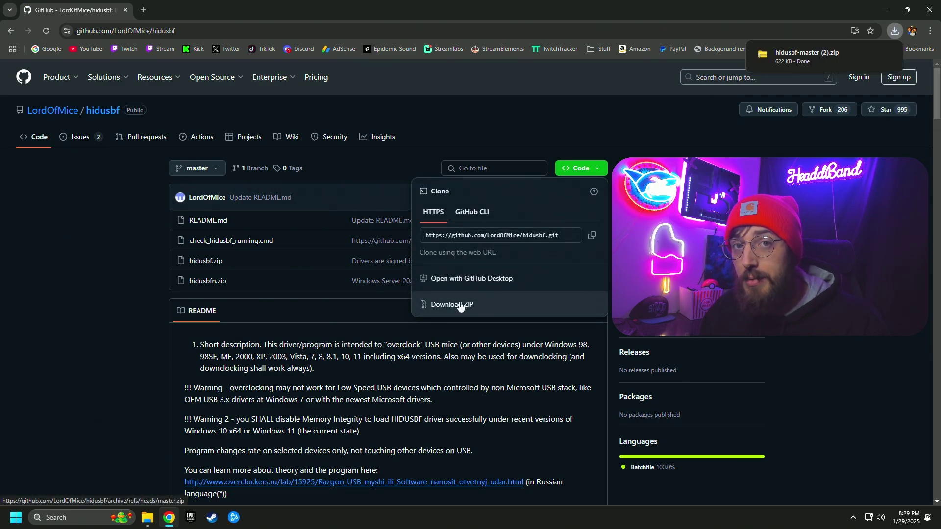
mouse_move(793, 64)
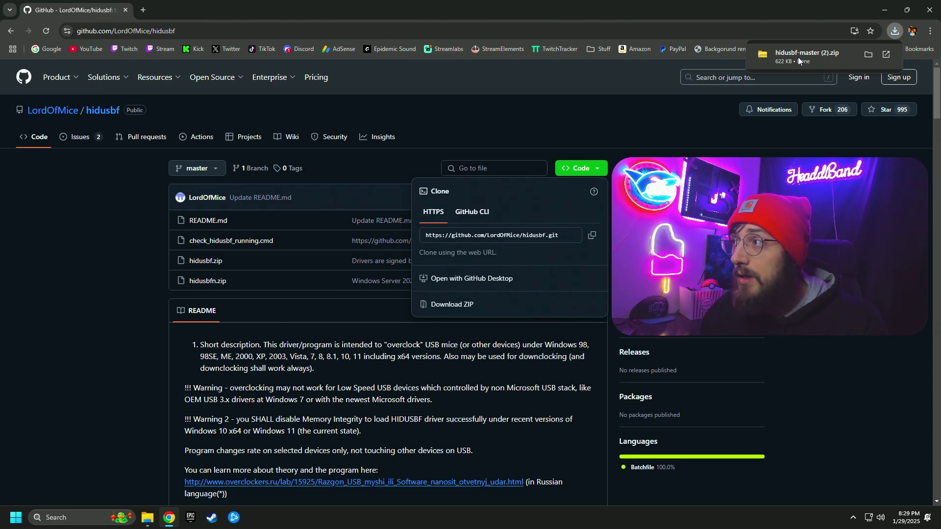
left_click(798, 57)
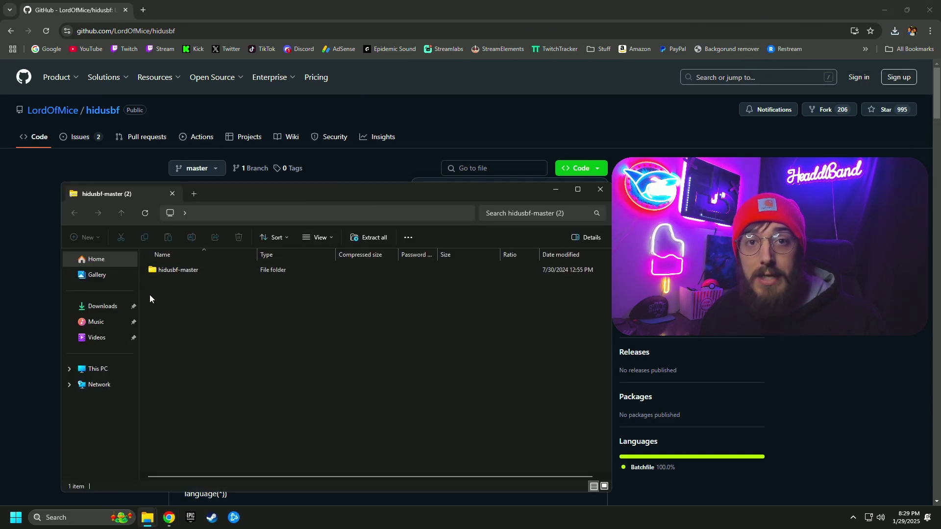
Drill through hidusbf-master and the inner hidusbf archive into the DRIVER folder
double_click(181, 271)
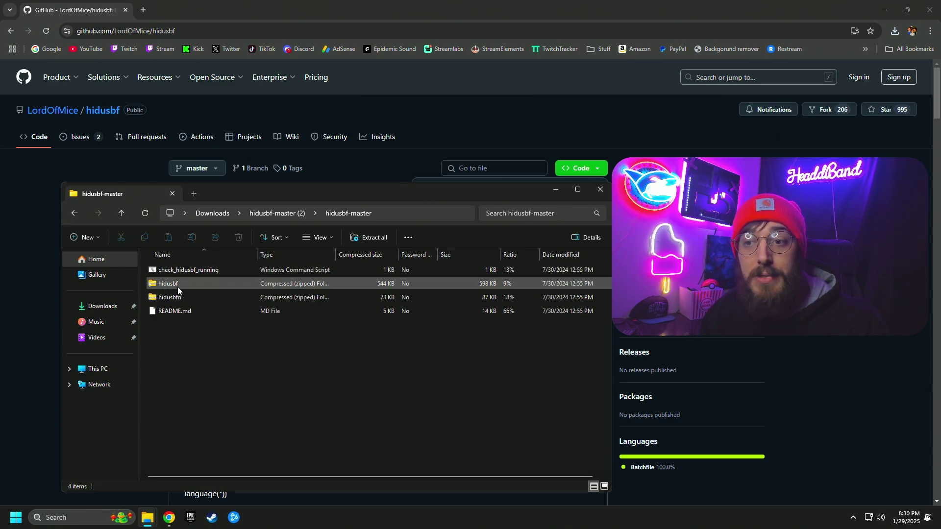
double_click(181, 286)
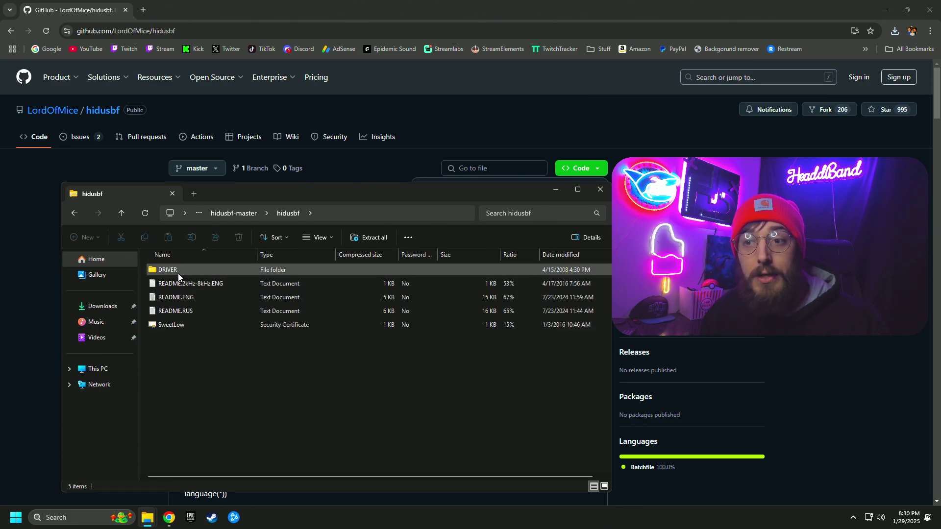
double_click(177, 272)
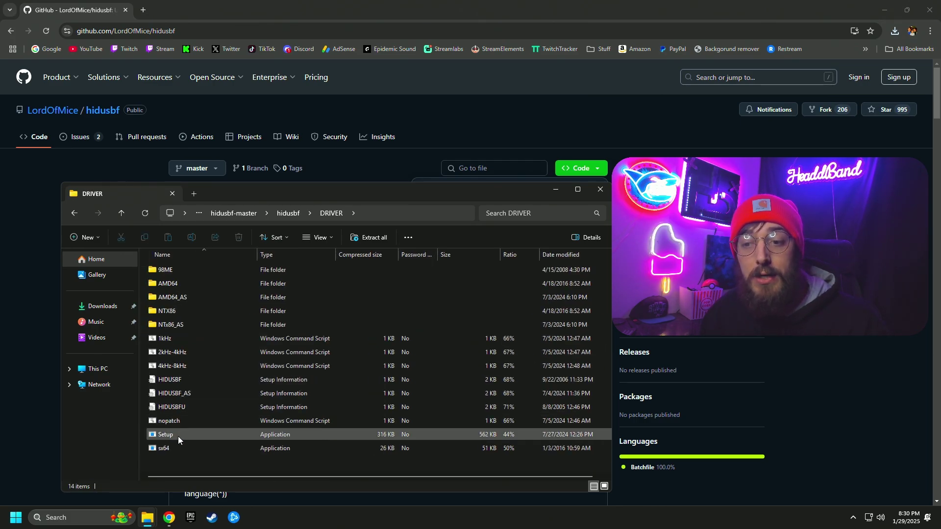
Launch Setup with UAC approval and position its window, minimizing the browser
double_click(166, 434)
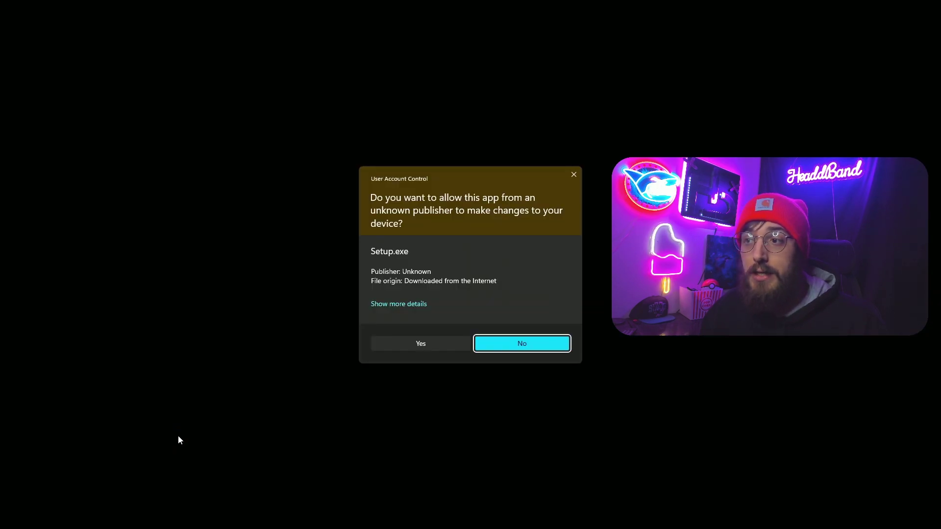
left_click(412, 348)
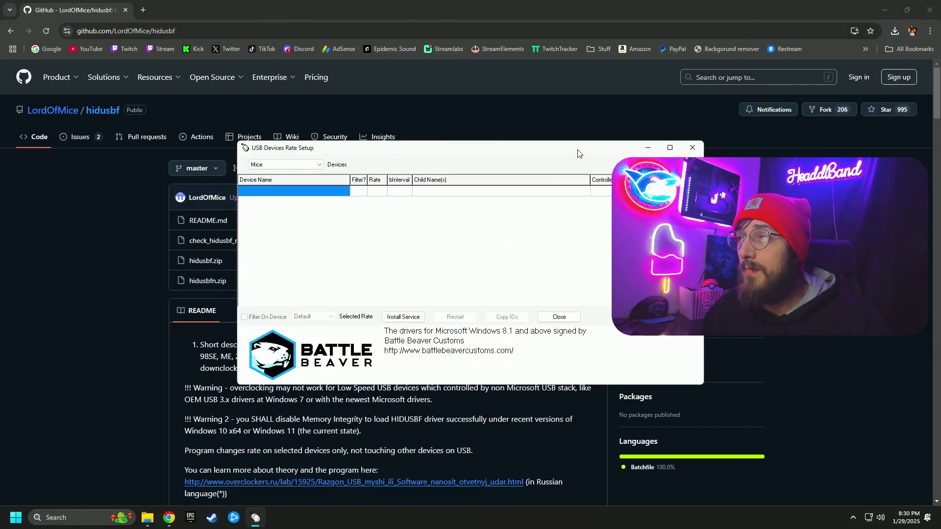
left_click_drag(579, 153, 411, 149)
left_click(885, 9)
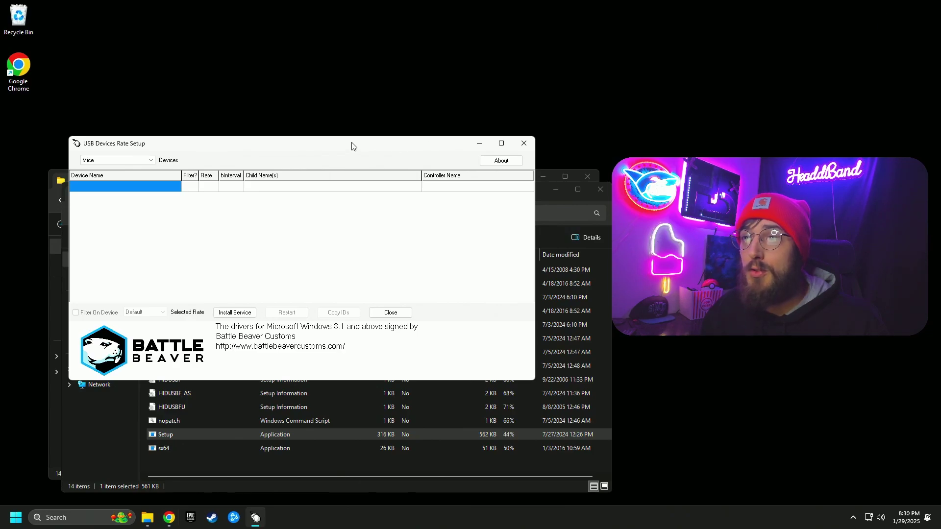
left_click_drag(349, 148, 360, 129)
Close both Explorer windows and switch the device category filter to USB
left_click(600, 189)
left_click(588, 176)
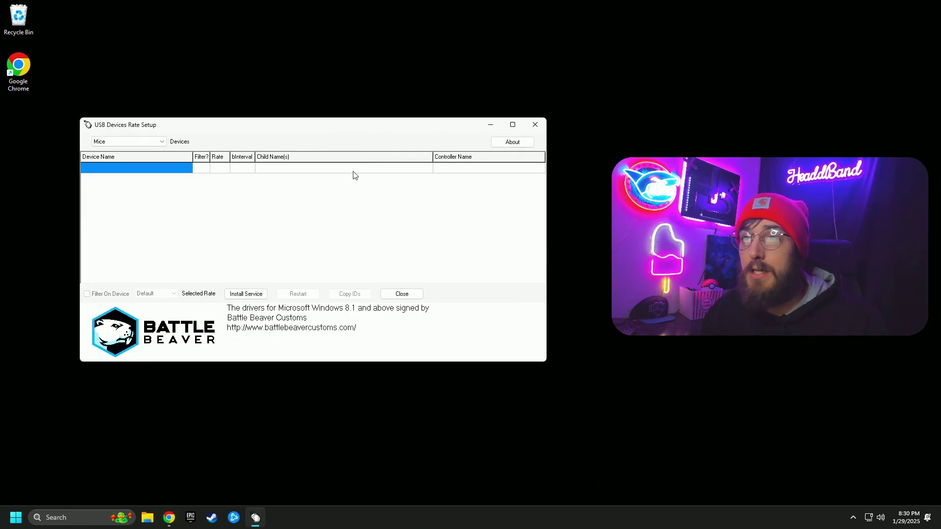
left_click(162, 142)
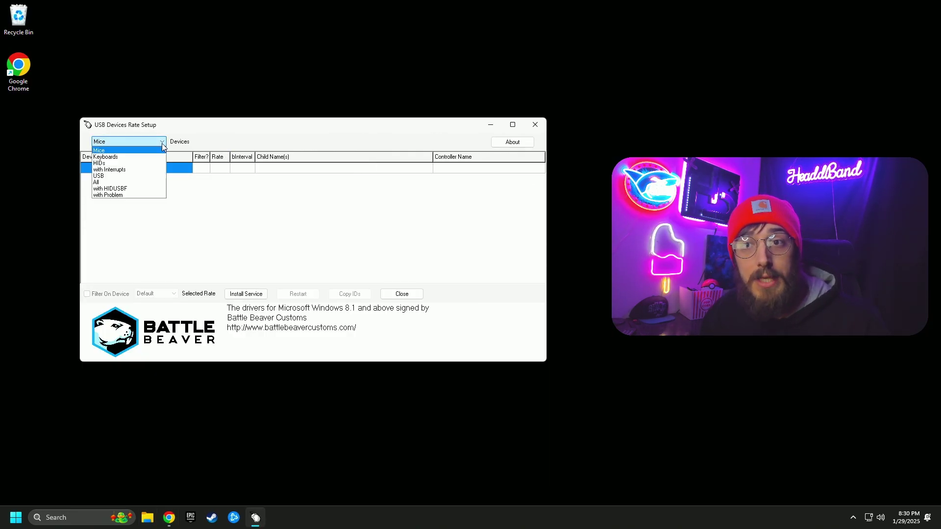
left_click(113, 176)
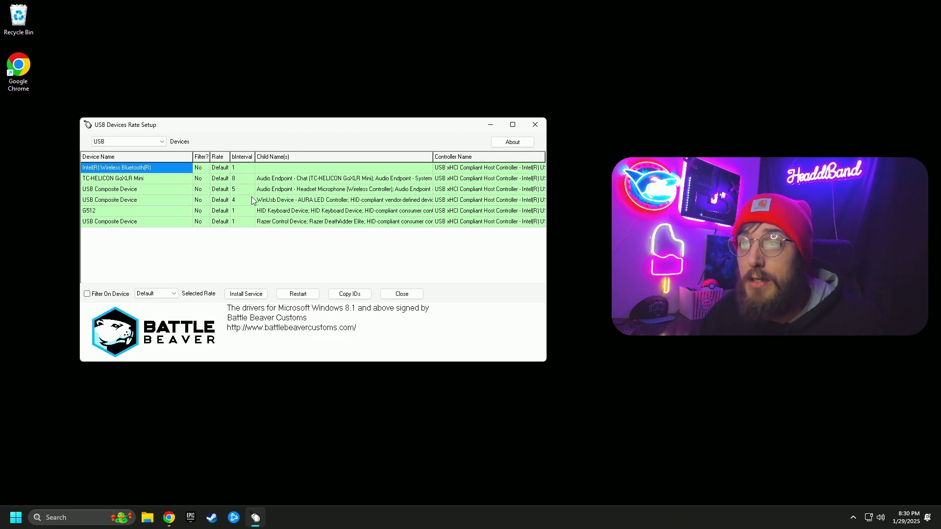
Select the wireless controller's USB Composite Device and tick Filter On Device
left_click(223, 191)
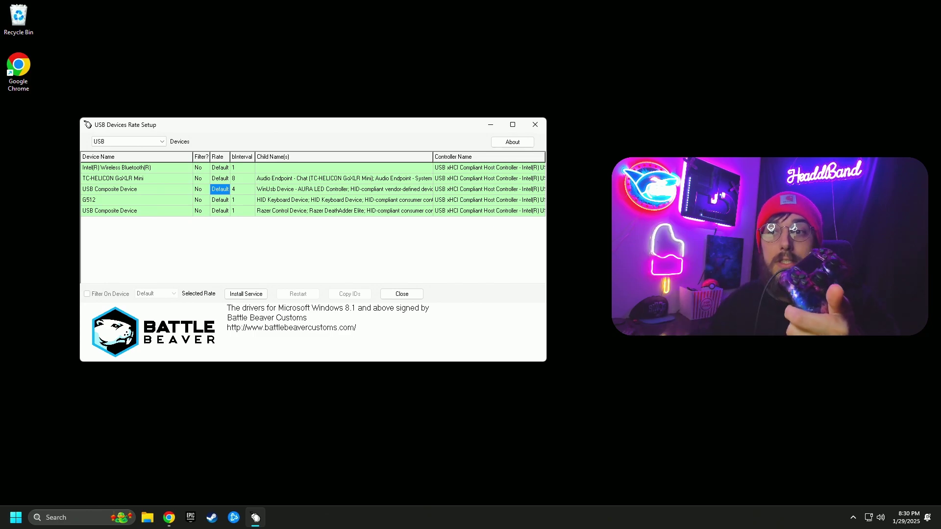
left_click(219, 189)
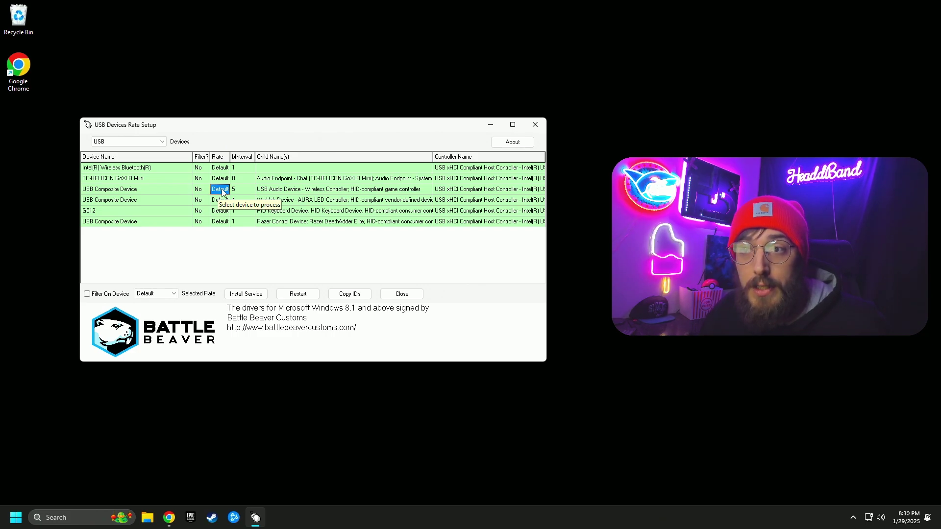
left_click(87, 294)
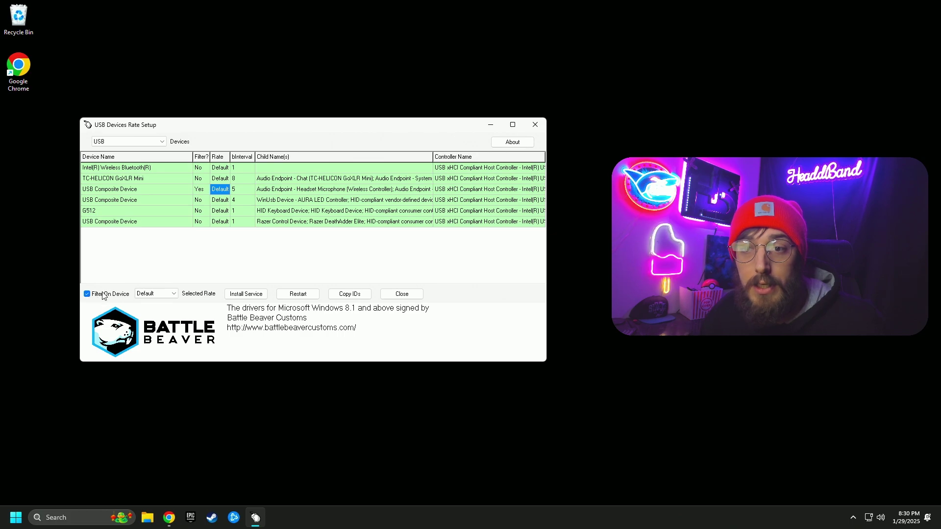
left_click(173, 298)
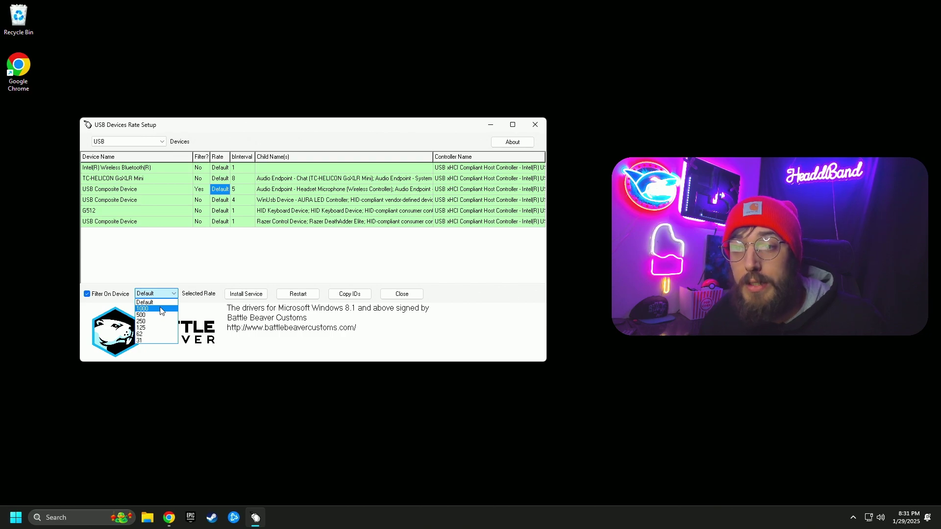
Set the controller's rate to 1000 and confirm its bInterval now reads 1
left_click(157, 309)
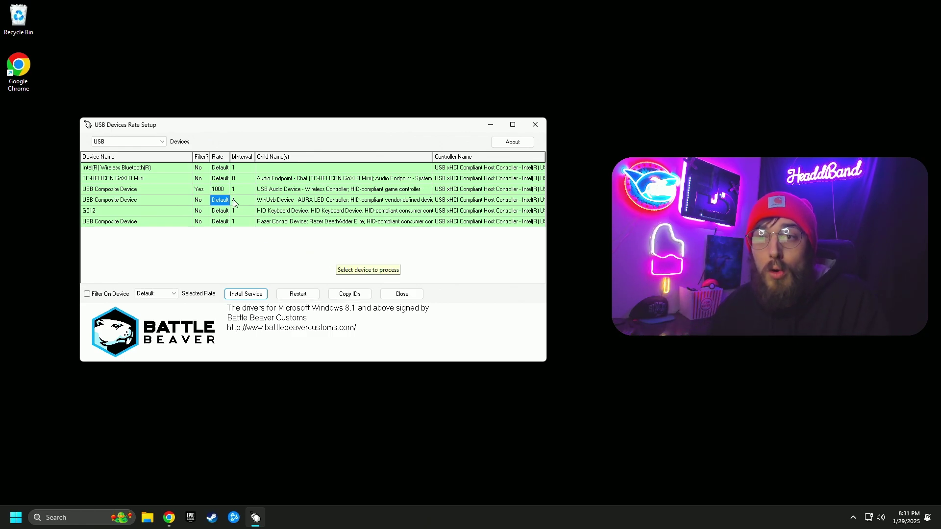
left_click(220, 190)
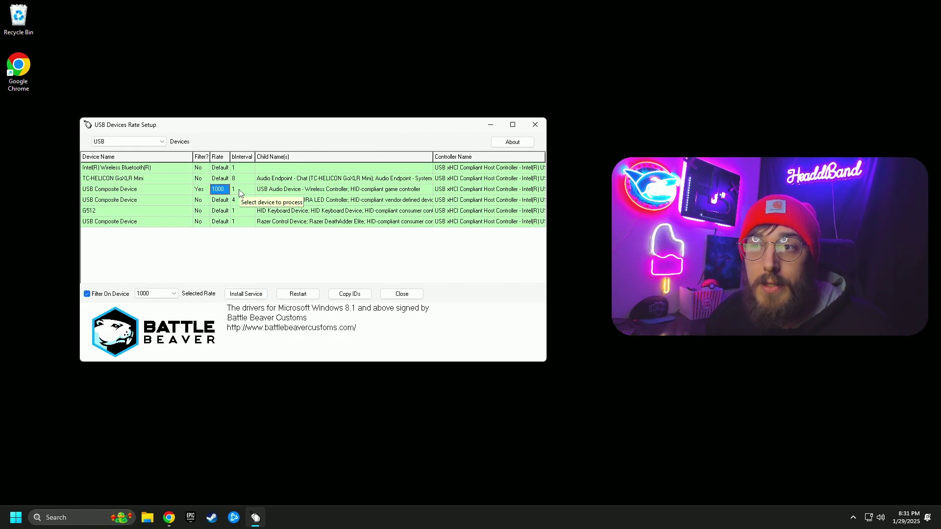
left_click(237, 190)
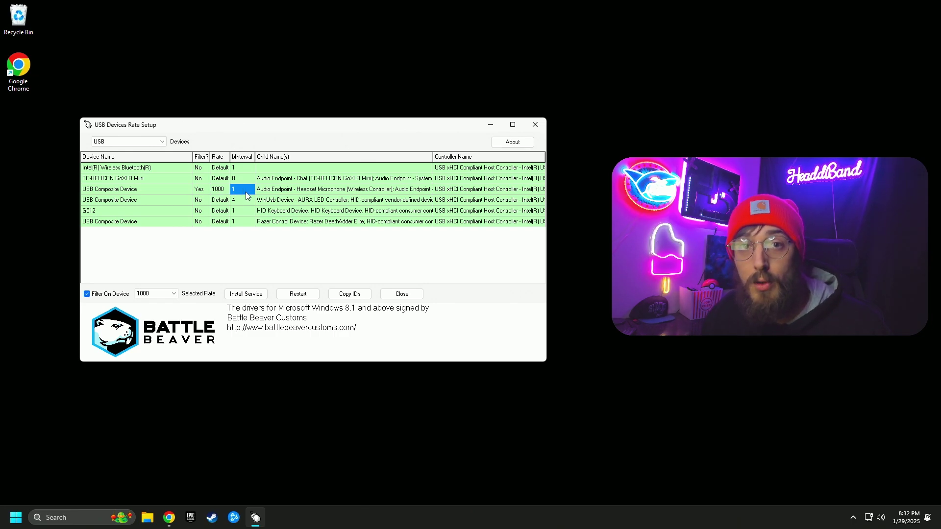
left_click(152, 190)
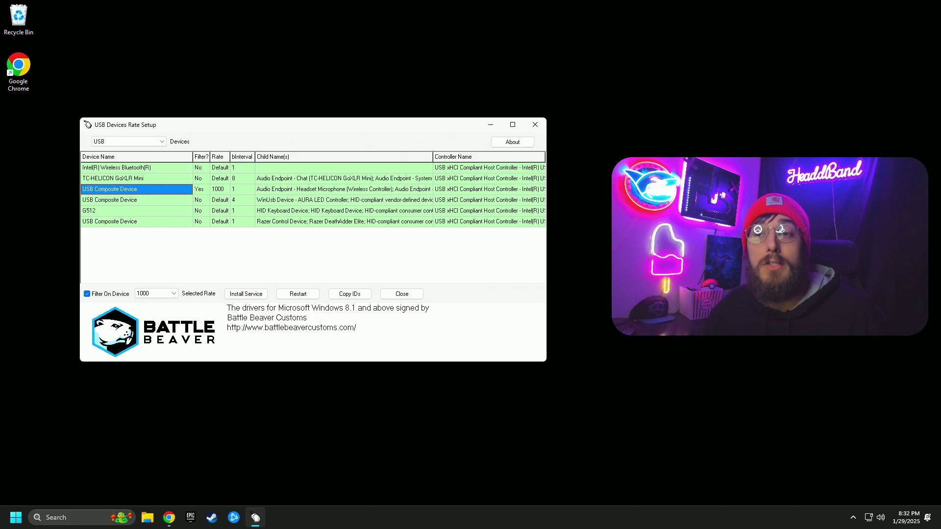
left_click(225, 193)
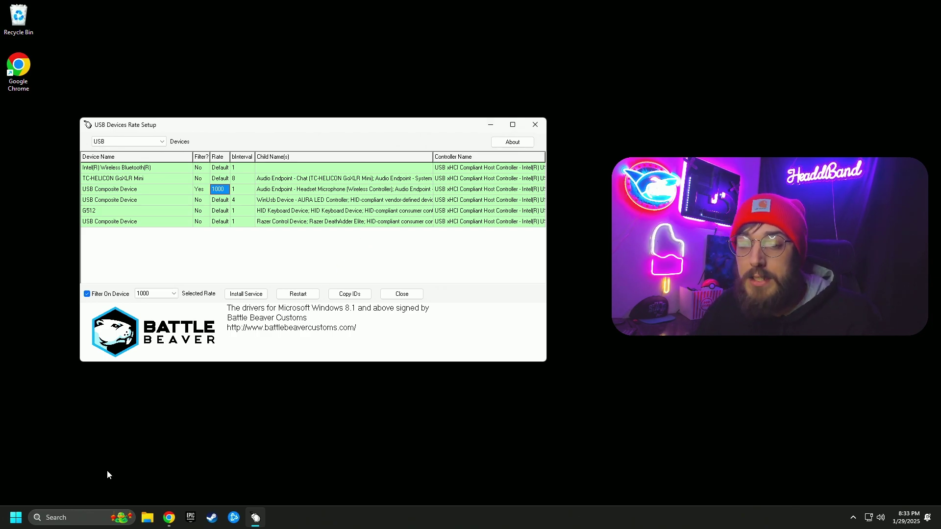
Open Device Manager via a 'dev' search, expand Human Interface Devices, and select the last USB Input Device
left_click(61, 516)
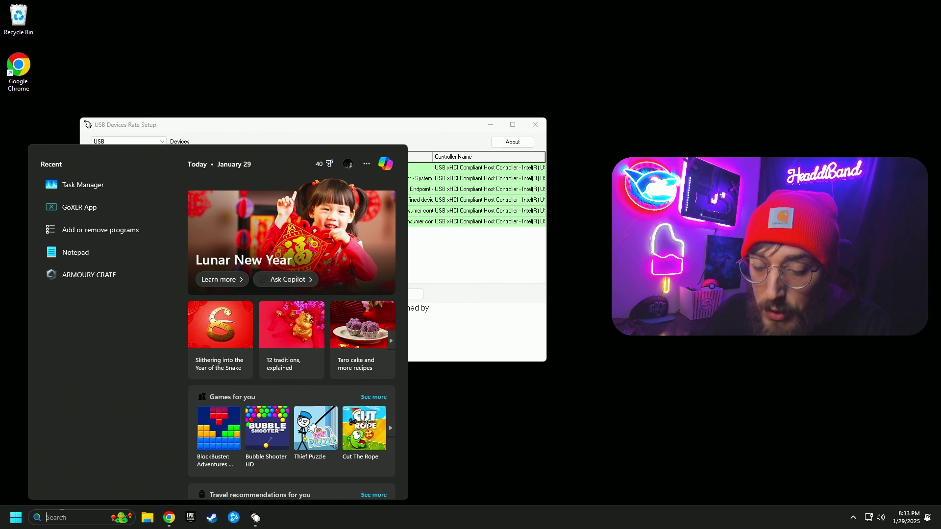
type("device Manager")
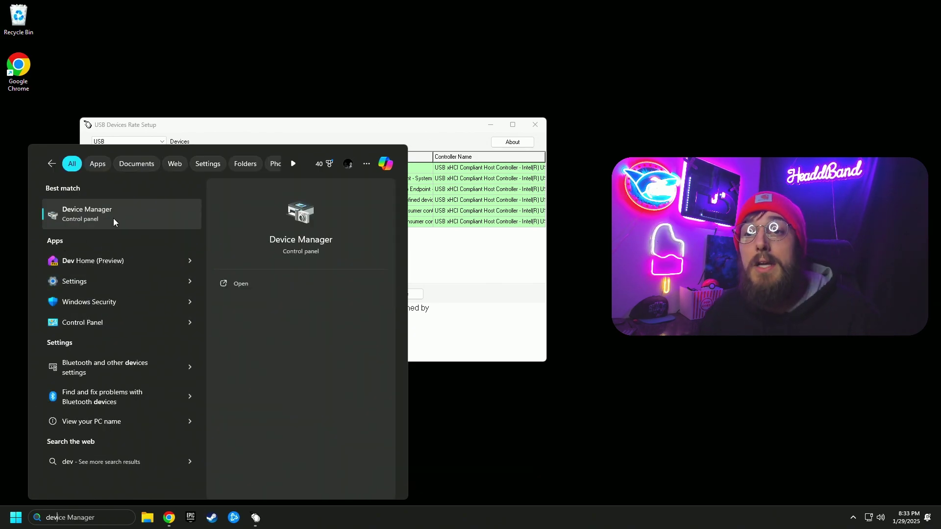
left_click(113, 219)
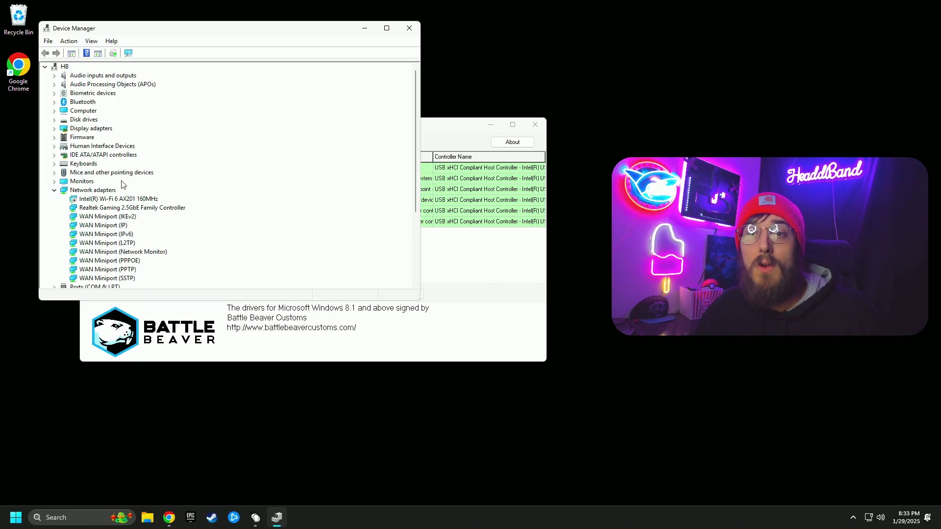
left_click(54, 190)
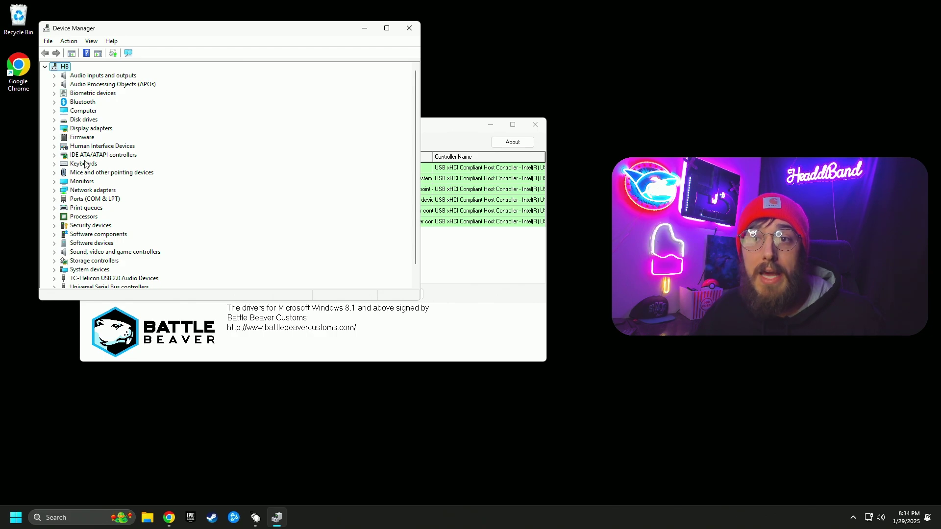
left_click(54, 148)
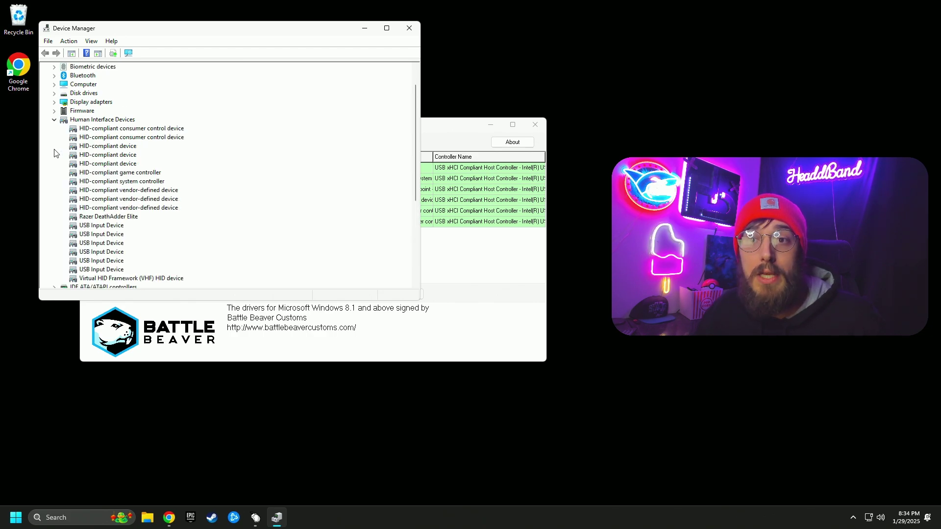
scroll(126, 129, "down", 1)
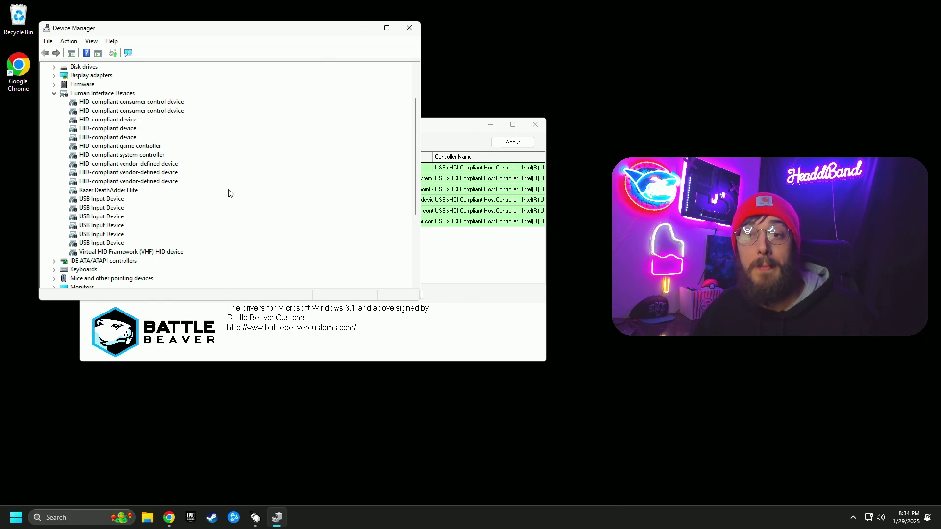
left_click(116, 244)
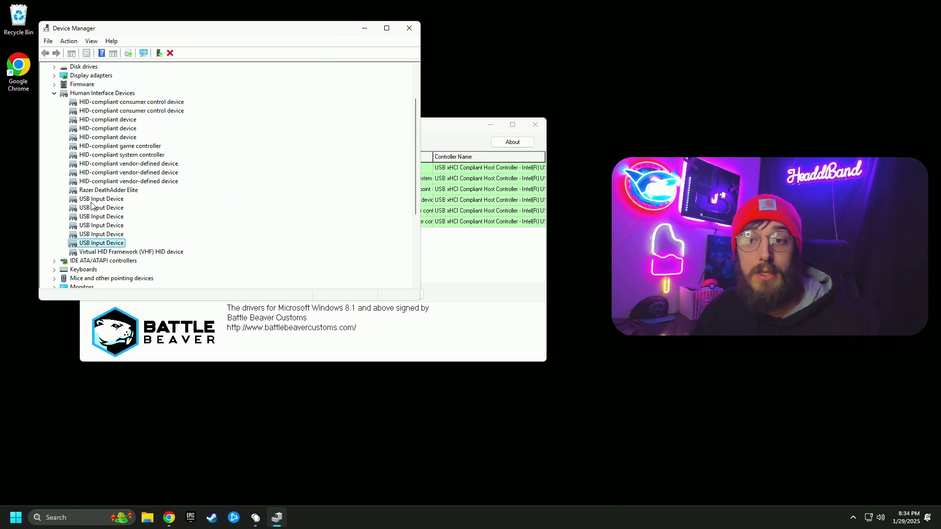
right_click(104, 243)
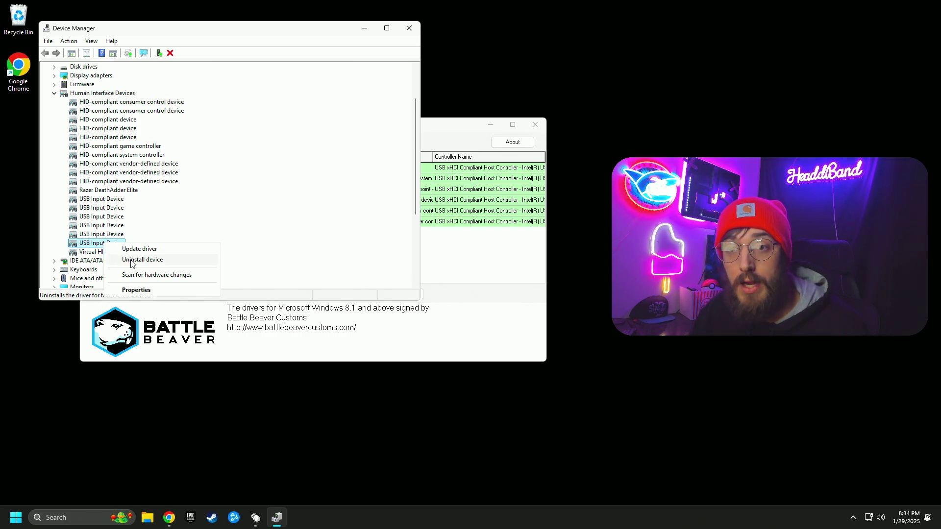
left_click(147, 228)
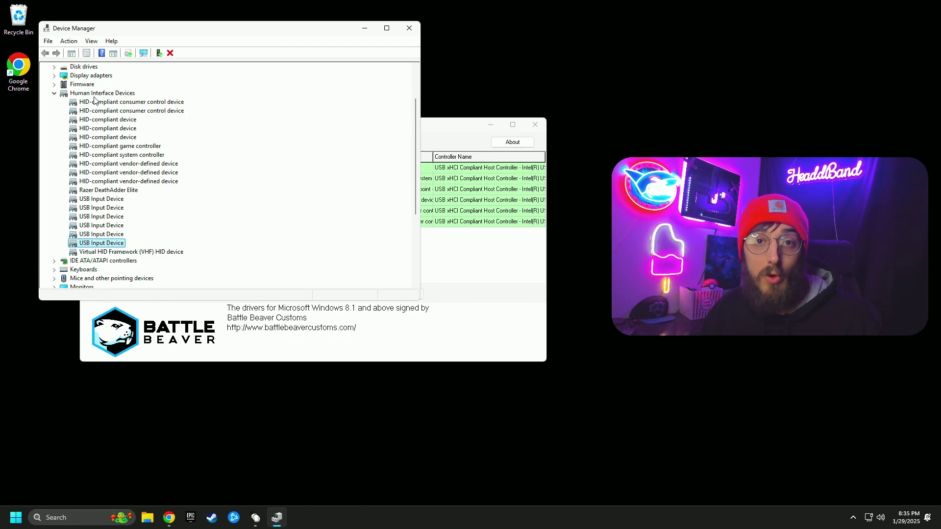
Close Device Manager to return to the rate setup window
left_click(410, 28)
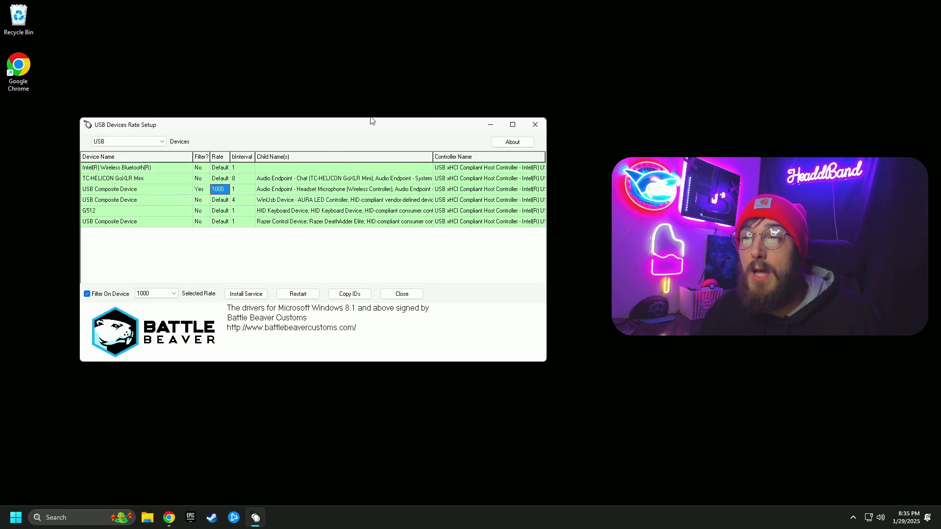